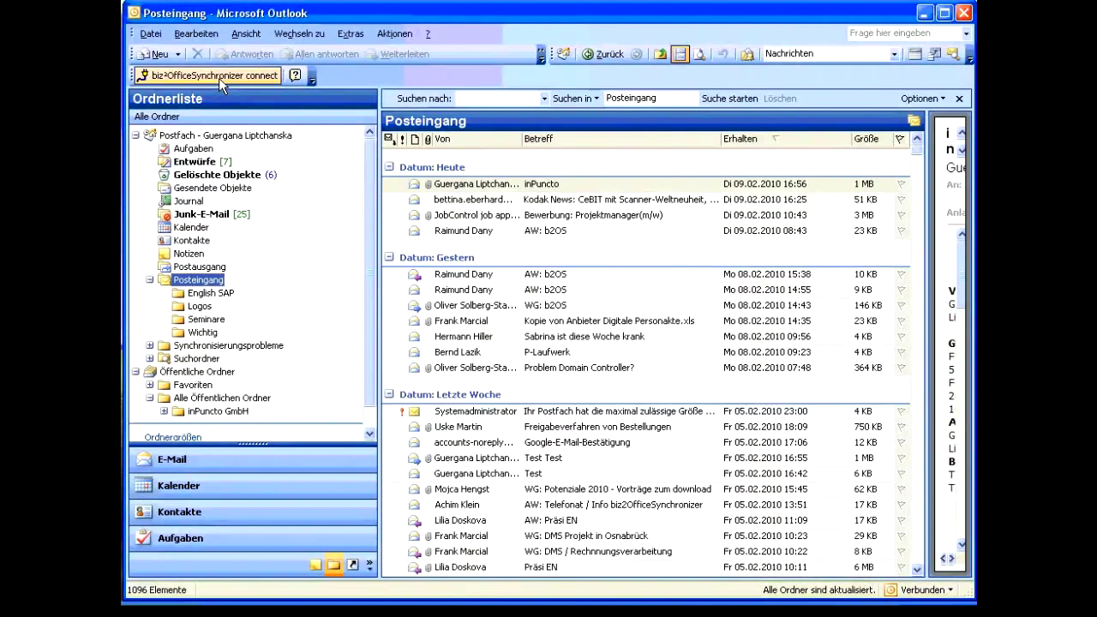
- Connect the biz²OfficeSynchronizer, select the inPuncto e-mail in the inbox and set the document type to MAI E-Mail Management
click(221, 77)
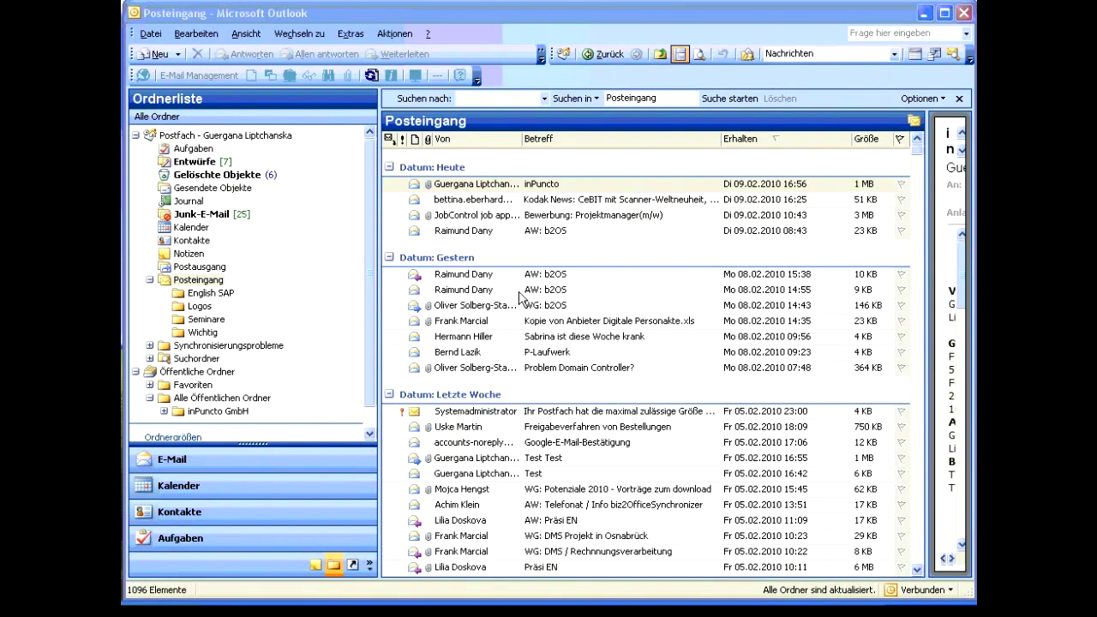
click(506, 185)
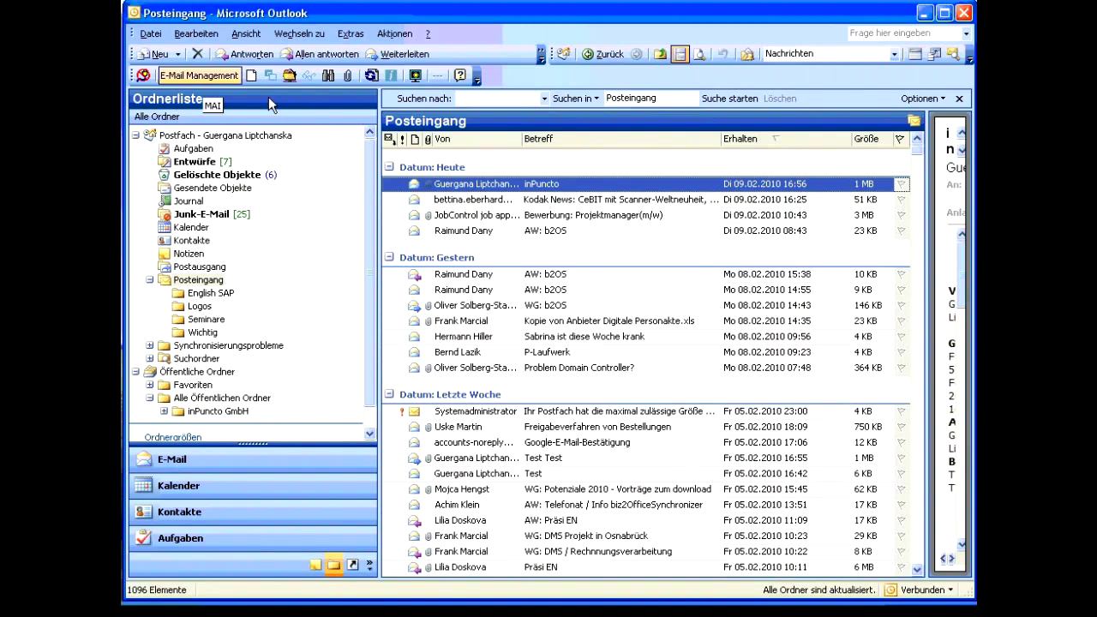
click(200, 75)
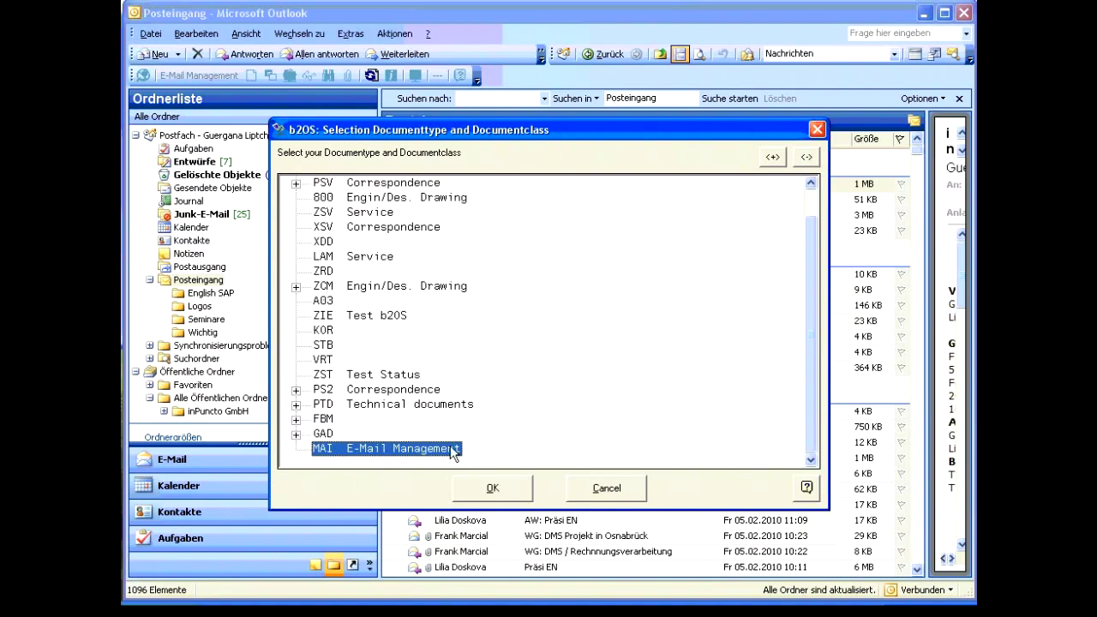
click(492, 488)
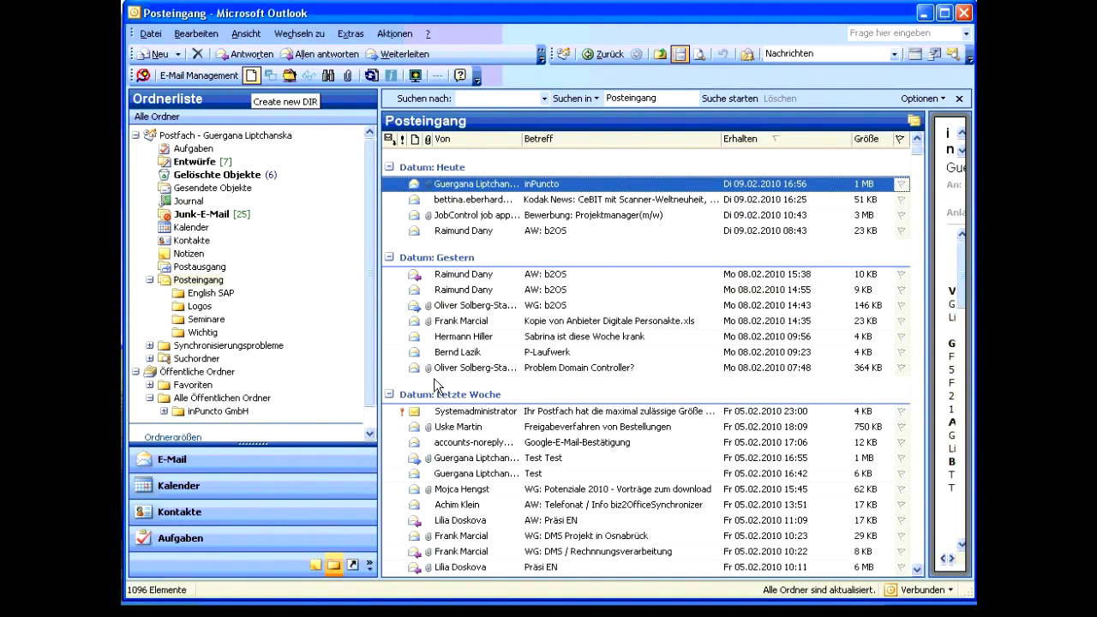
- Store the e-mail as a new DIR in state AA : Work request with vendor Abele Intershop assigned, and delete the local file
click(251, 77)
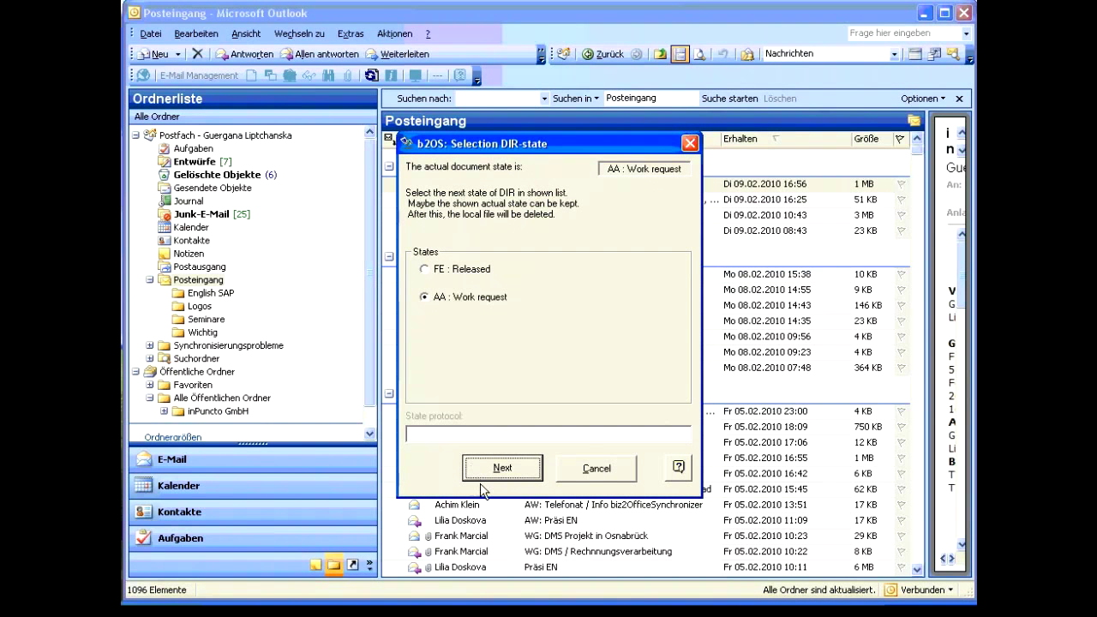
click(496, 468)
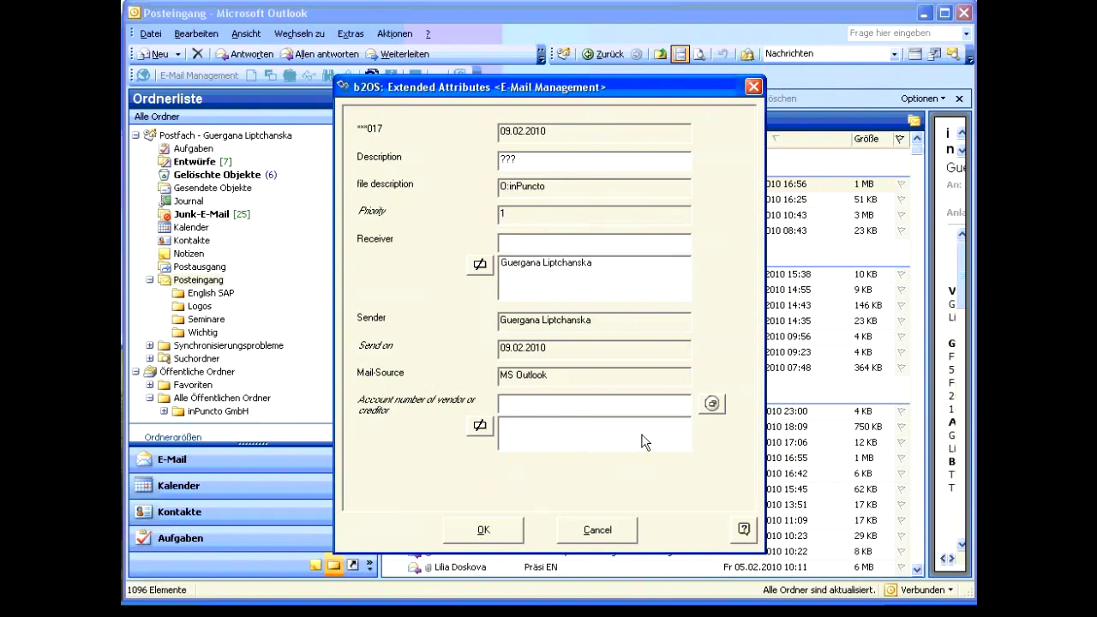
click(713, 404)
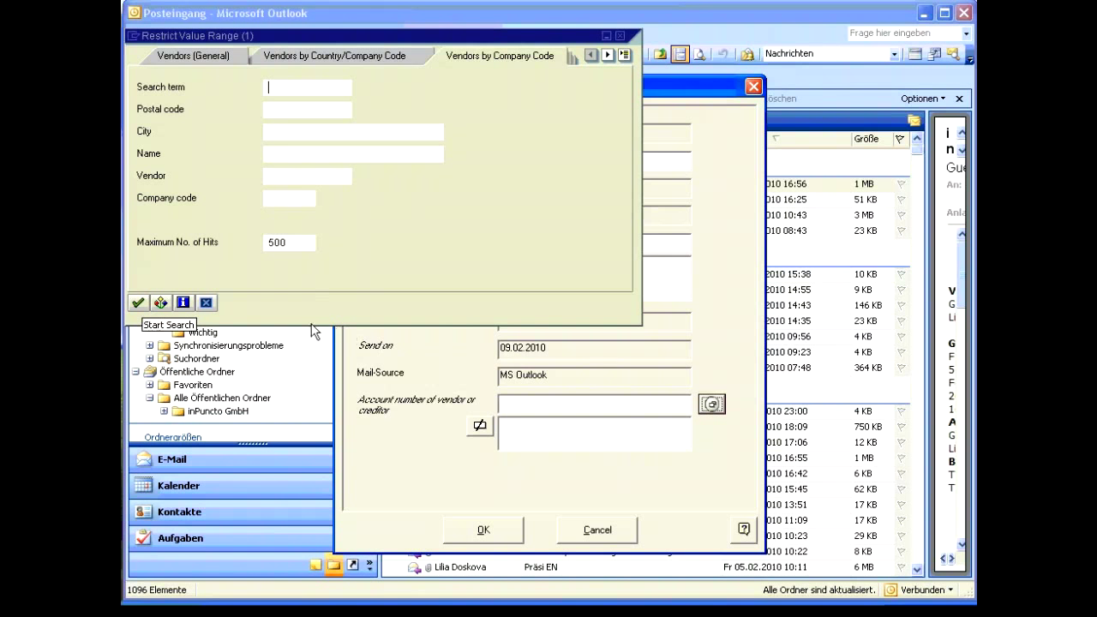
click(140, 302)
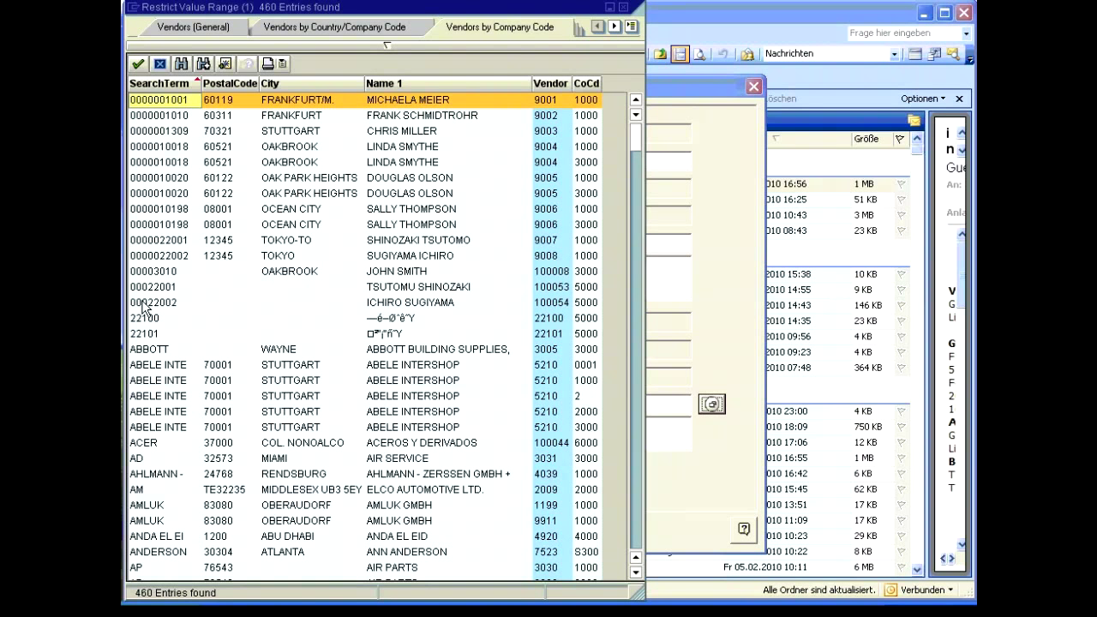
double_click(155, 371)
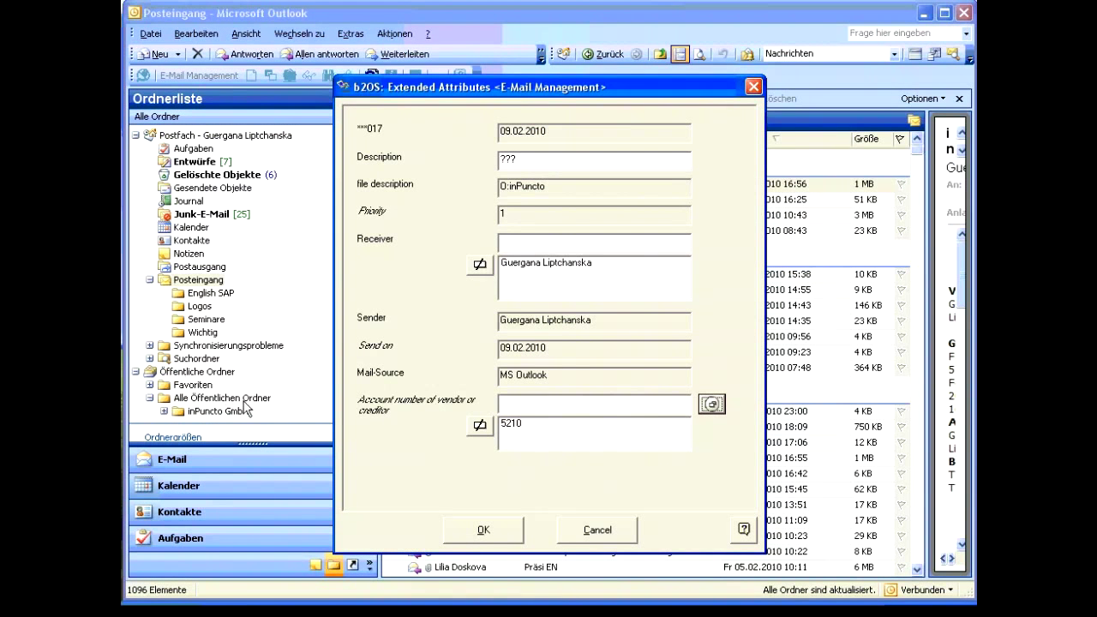
click(484, 530)
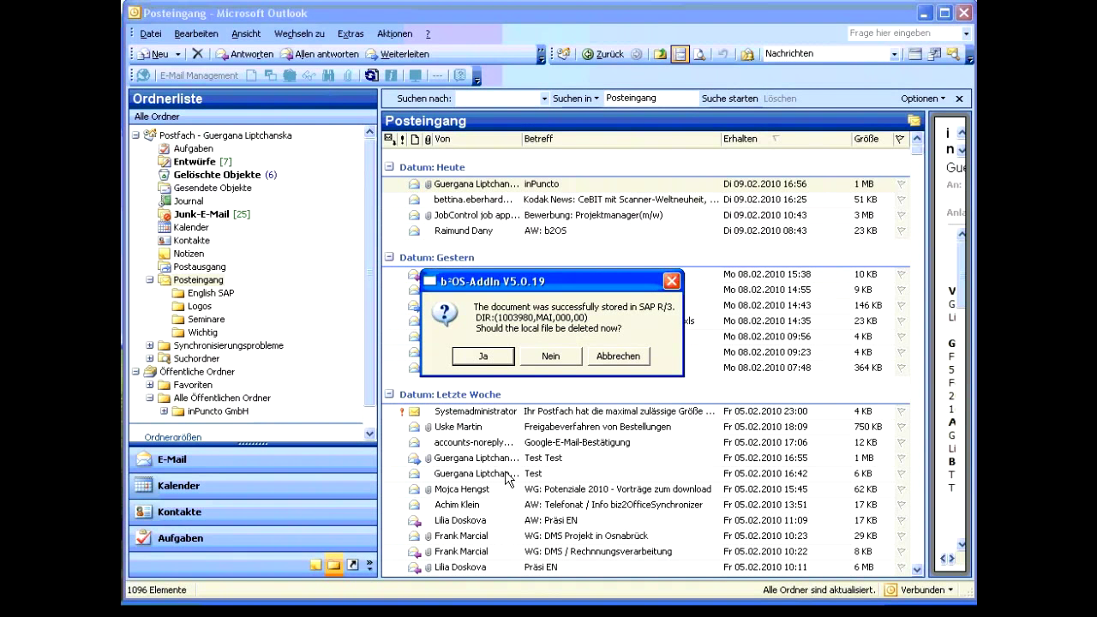
click(485, 357)
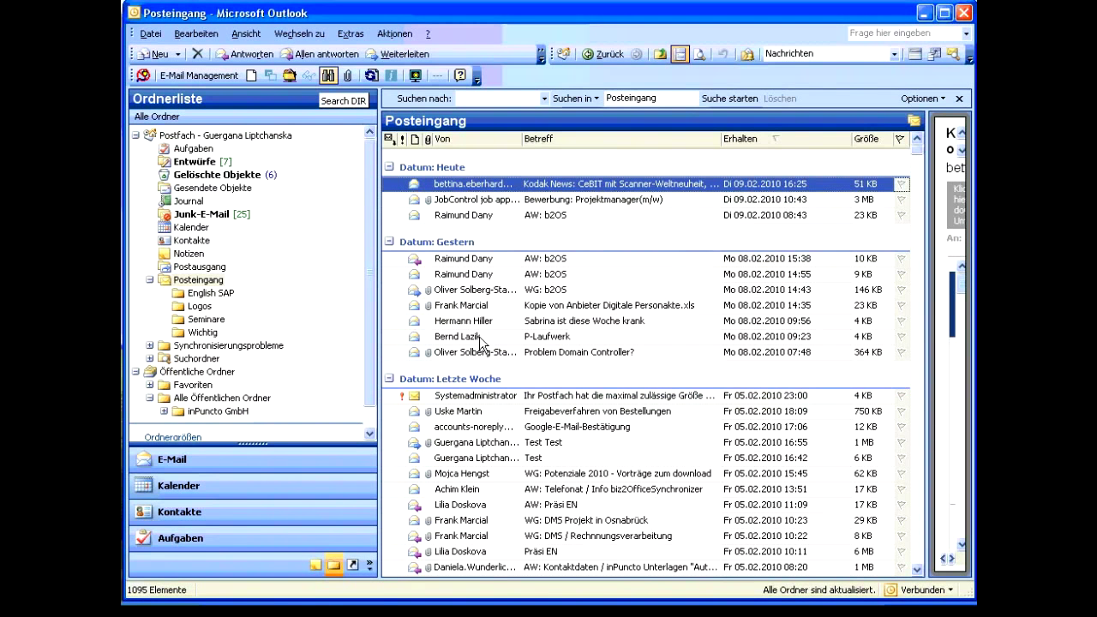
- Search SAP for the DIR with document number *3980 and type MAI, and open the matching document
click(329, 80)
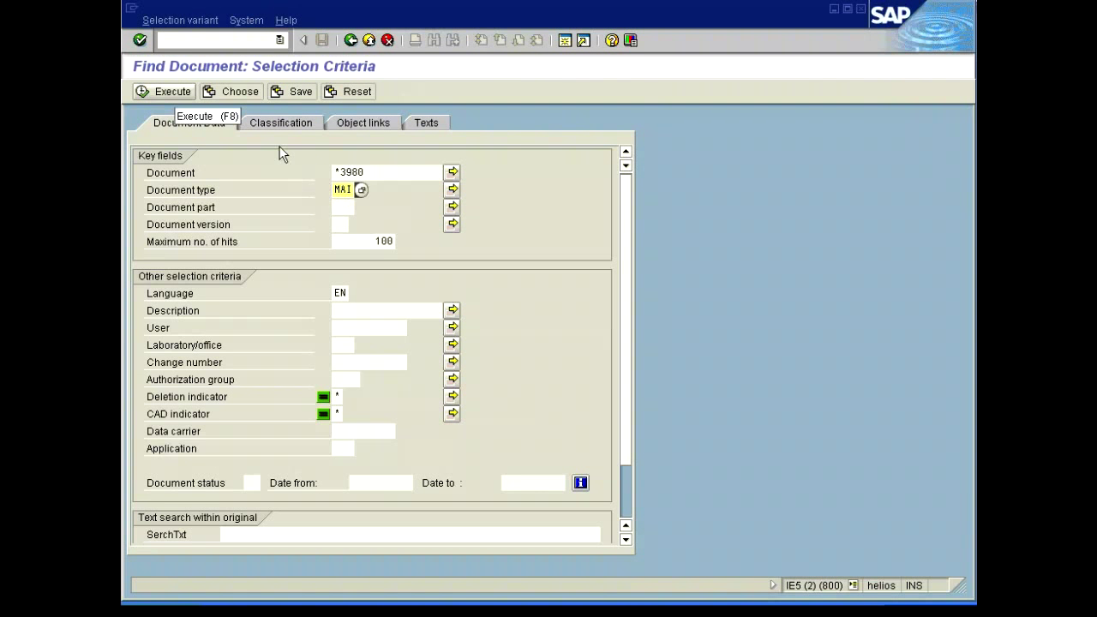
click(160, 91)
click(214, 141)
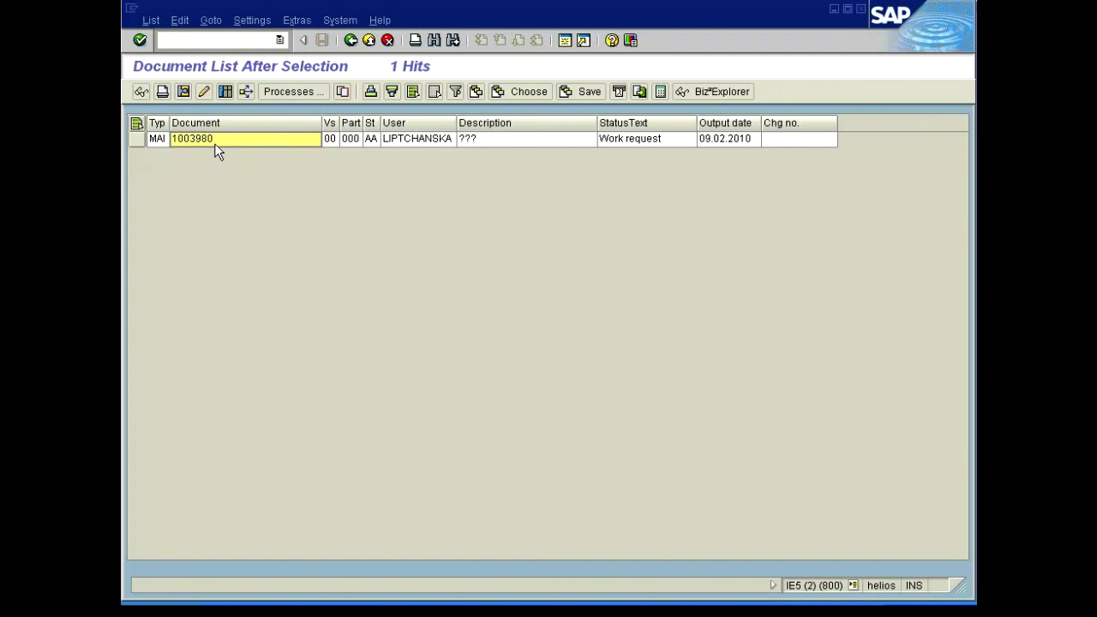
double_click(214, 142)
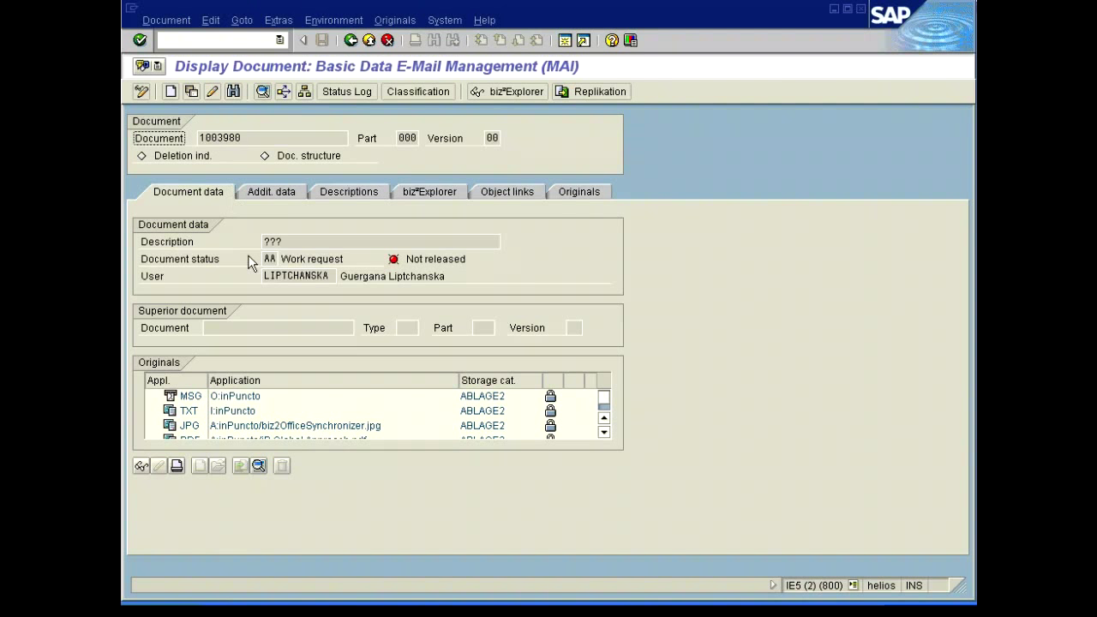
- Look through the document's originals list and view the stored MSG original O:inPuncto
click(265, 397)
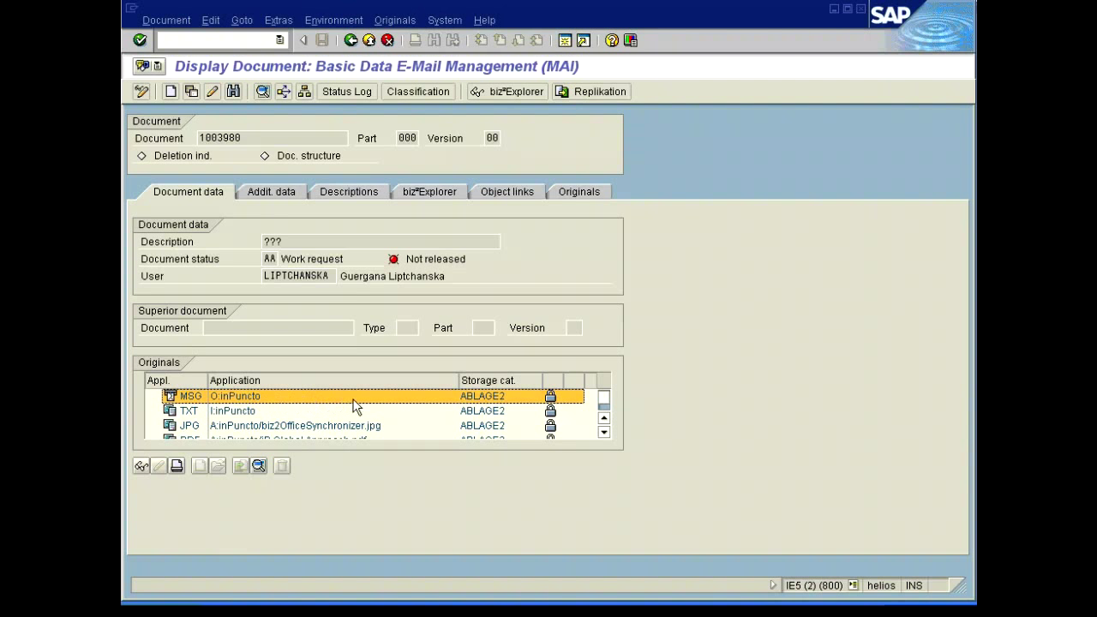
click(604, 432)
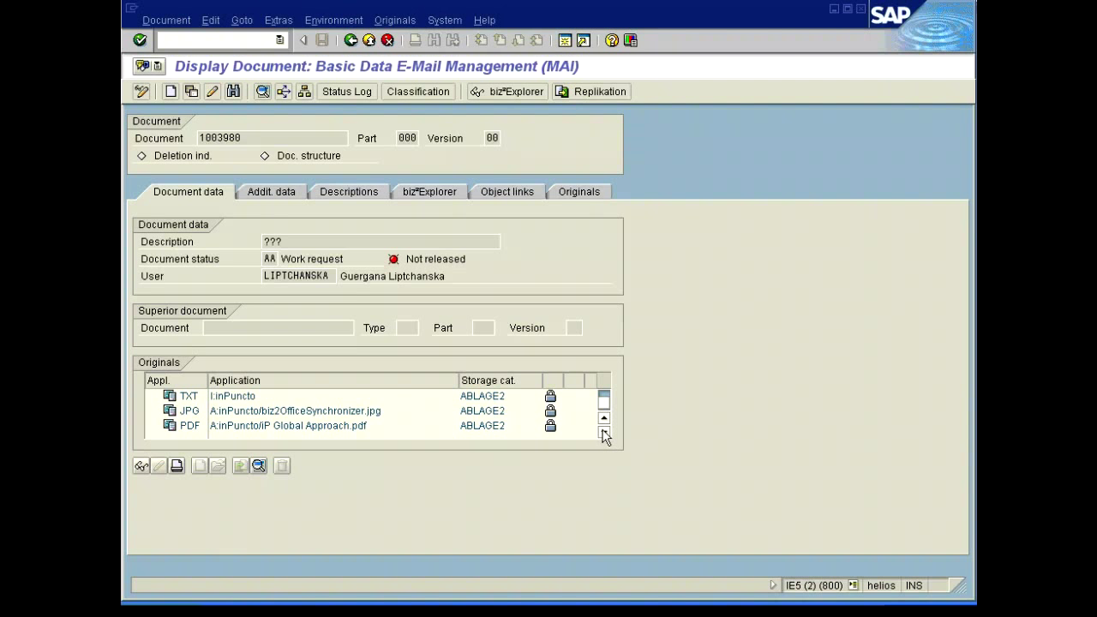
click(385, 427)
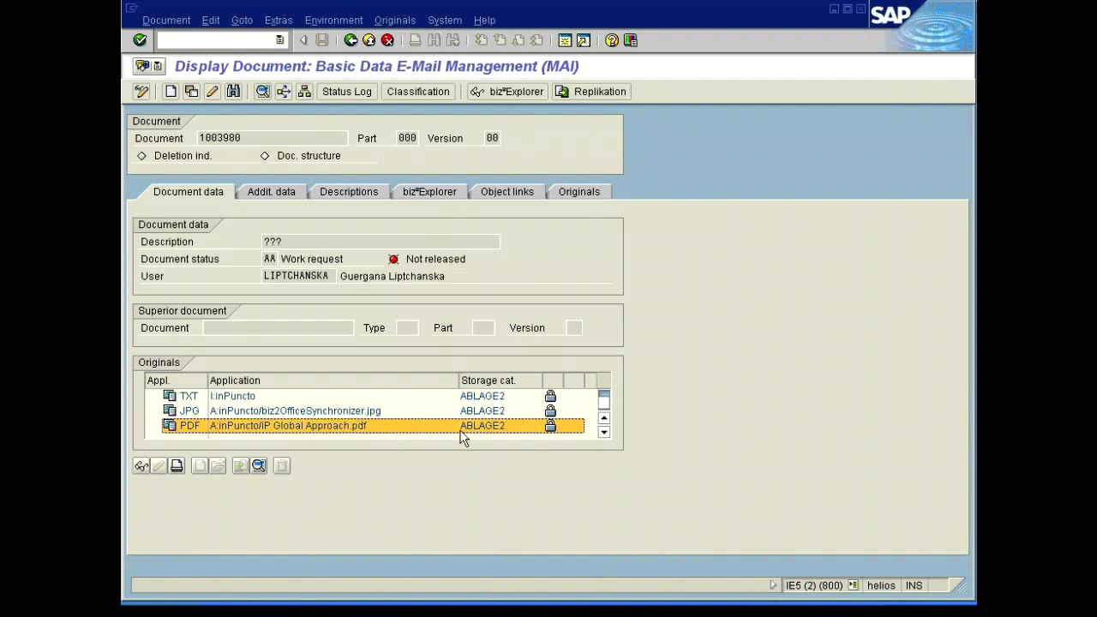
click(604, 418)
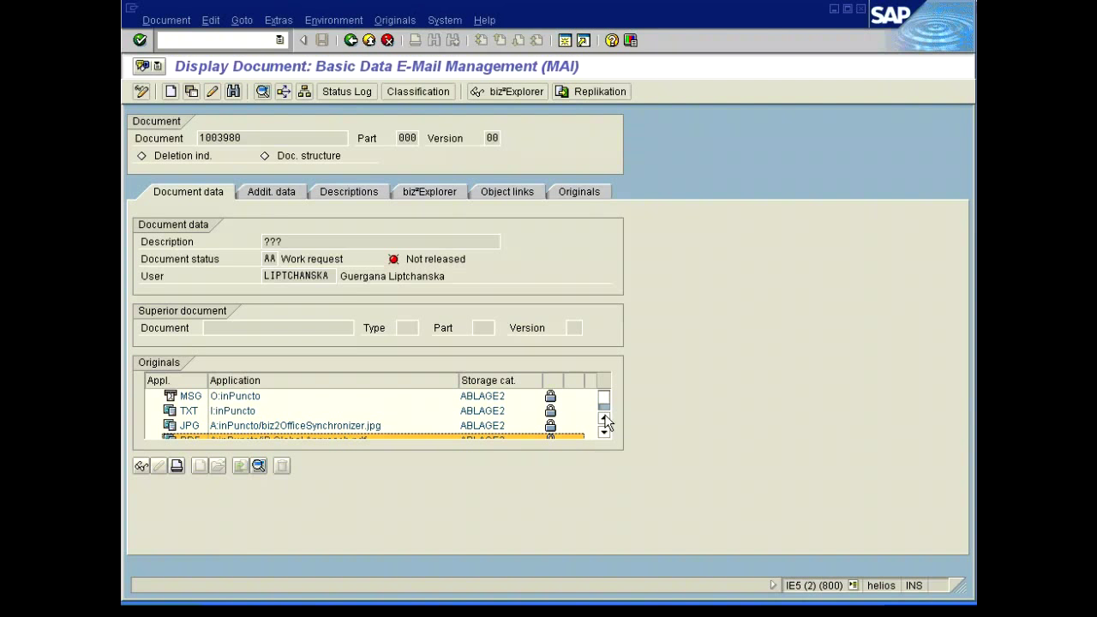
double_click(304, 396)
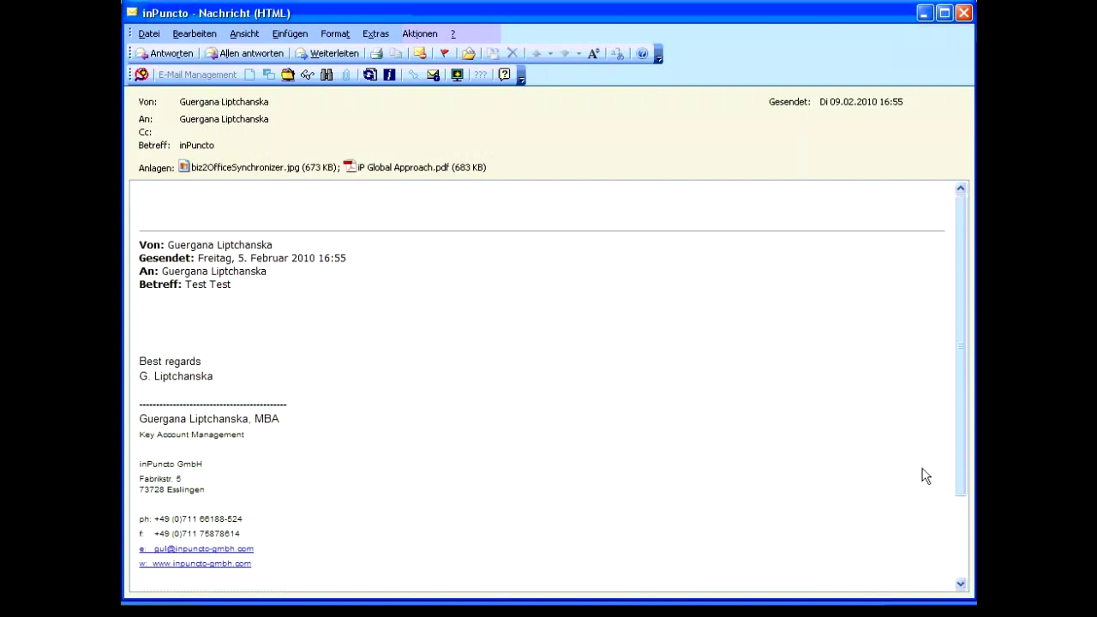
click(964, 12)
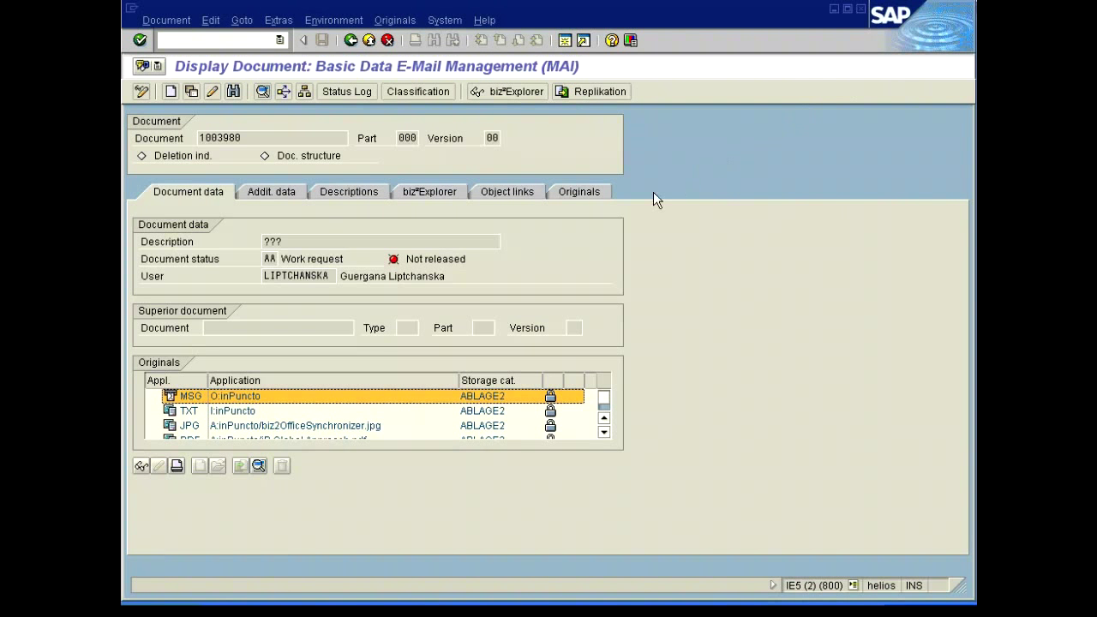
- Check the TXT original I:inPuncto and the biz2OfficeSynchronizer.jpg and iP Global Approach.pdf attachments of the document
double_click(288, 411)
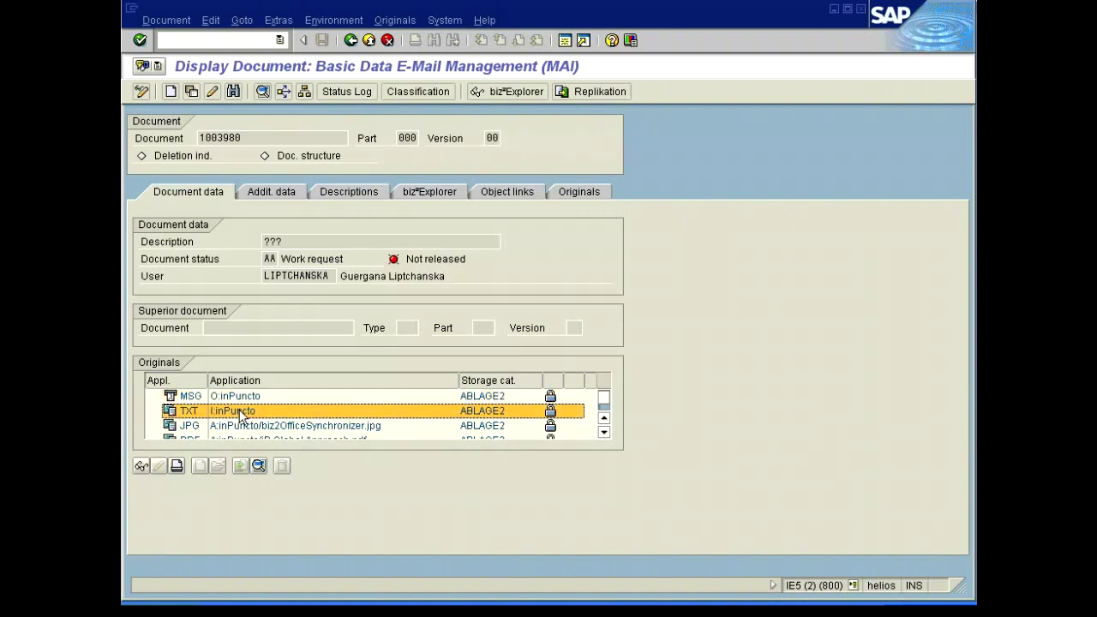
click(845, 12)
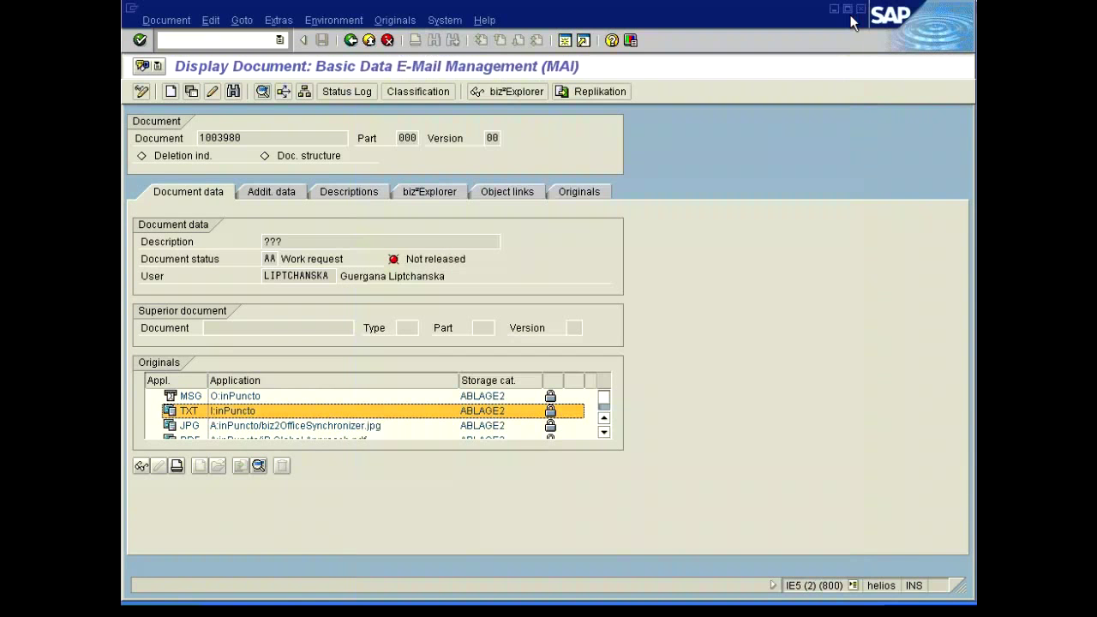
click(200, 428)
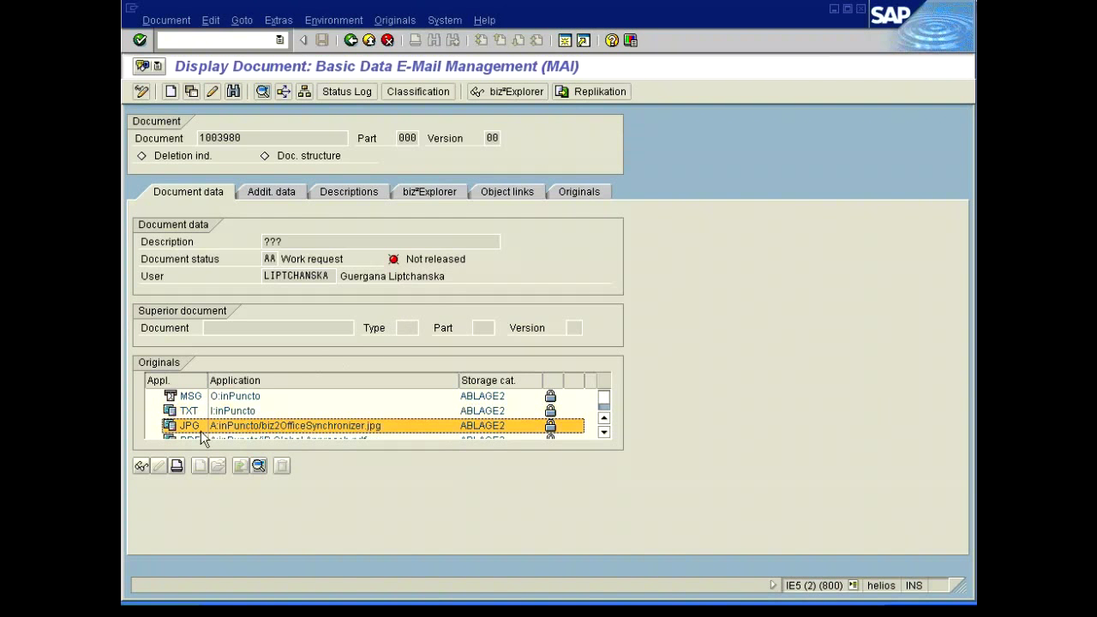
click(603, 432)
click(456, 426)
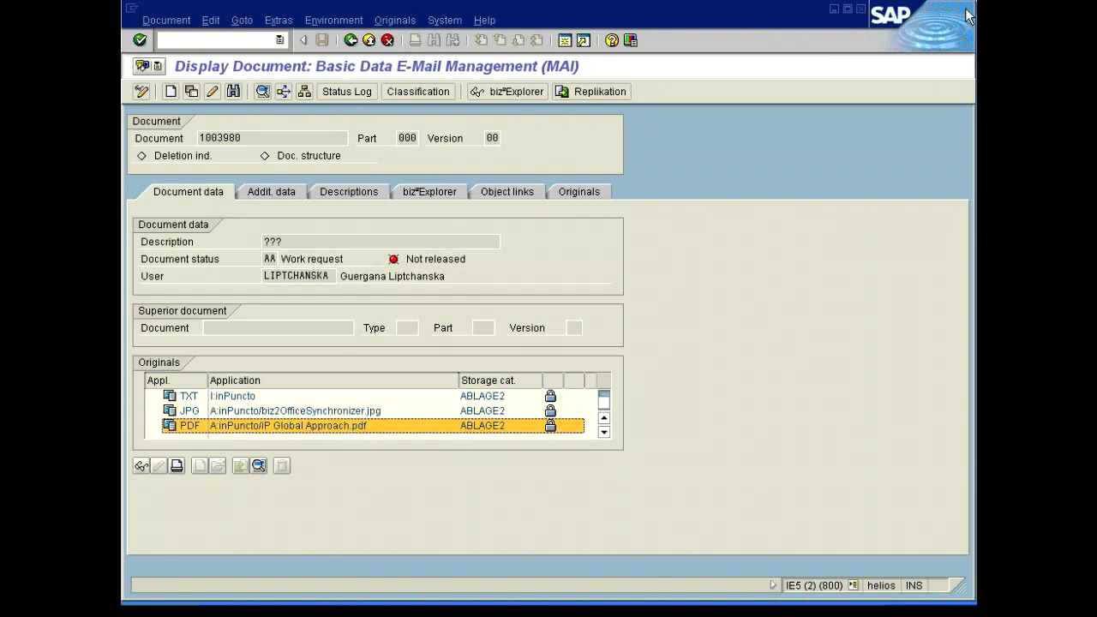
- Review the document's descriptions, vendor object link and full originals list, and return to the Outlook inbox
click(348, 191)
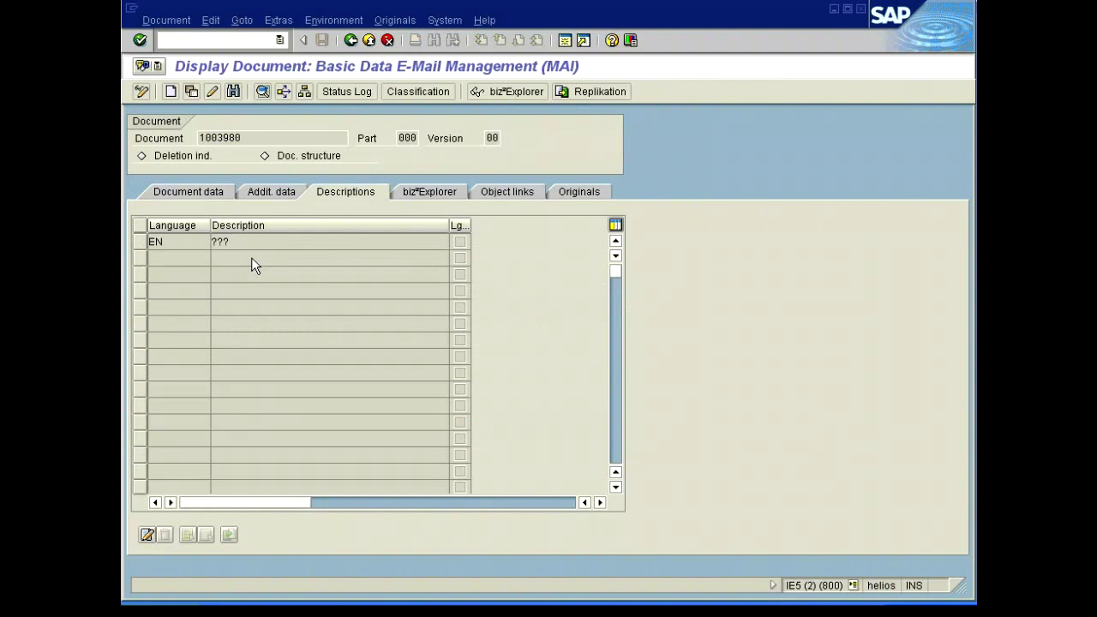
click(506, 189)
click(297, 296)
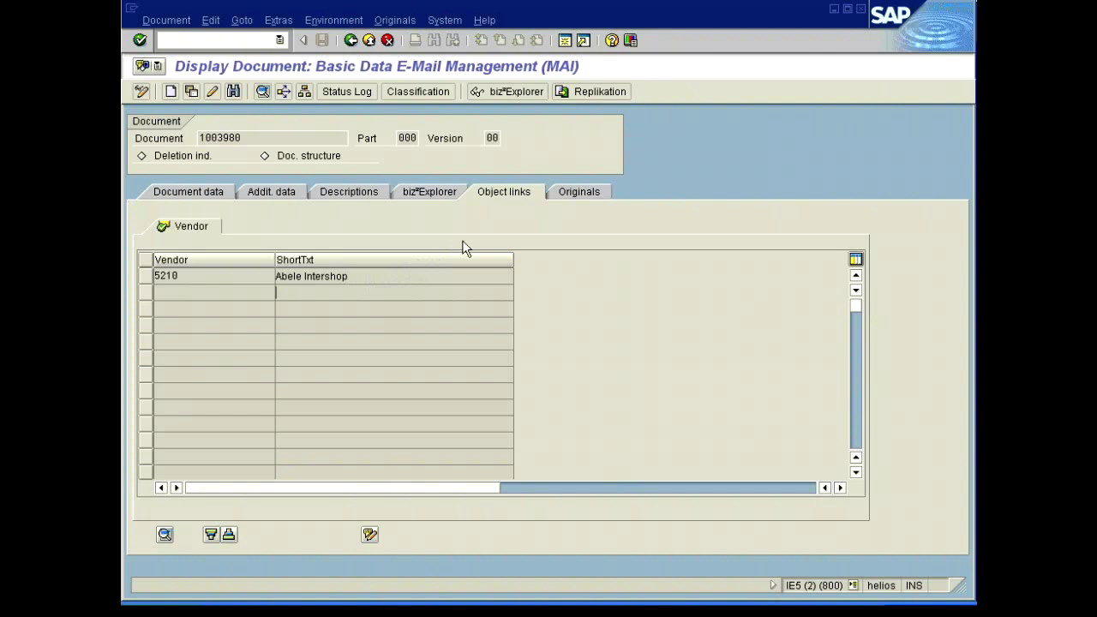
click(576, 193)
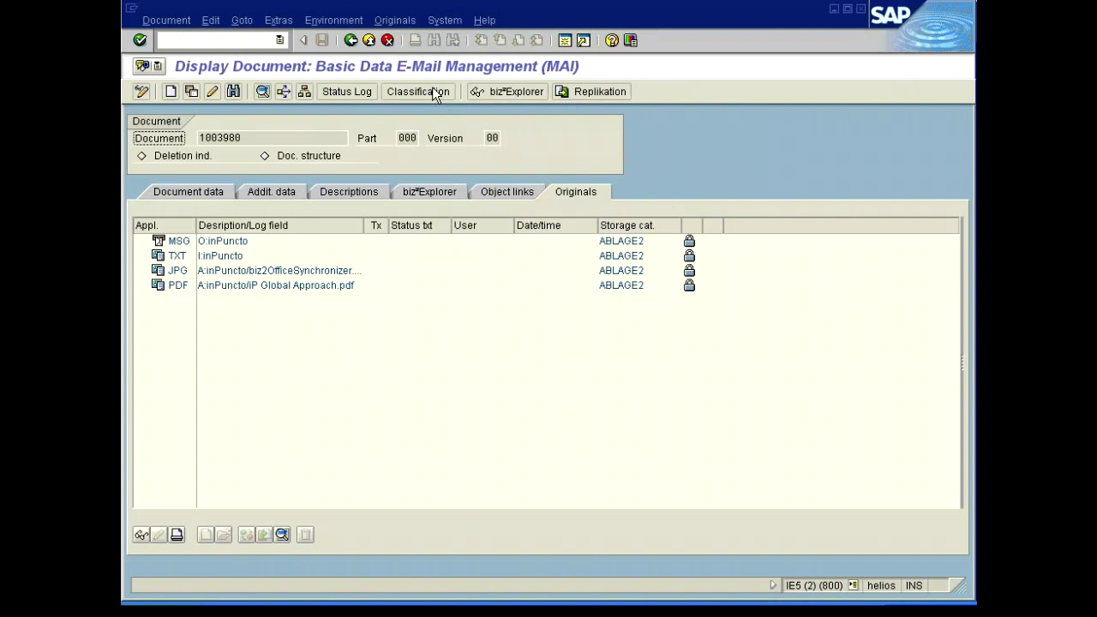
click(350, 41)
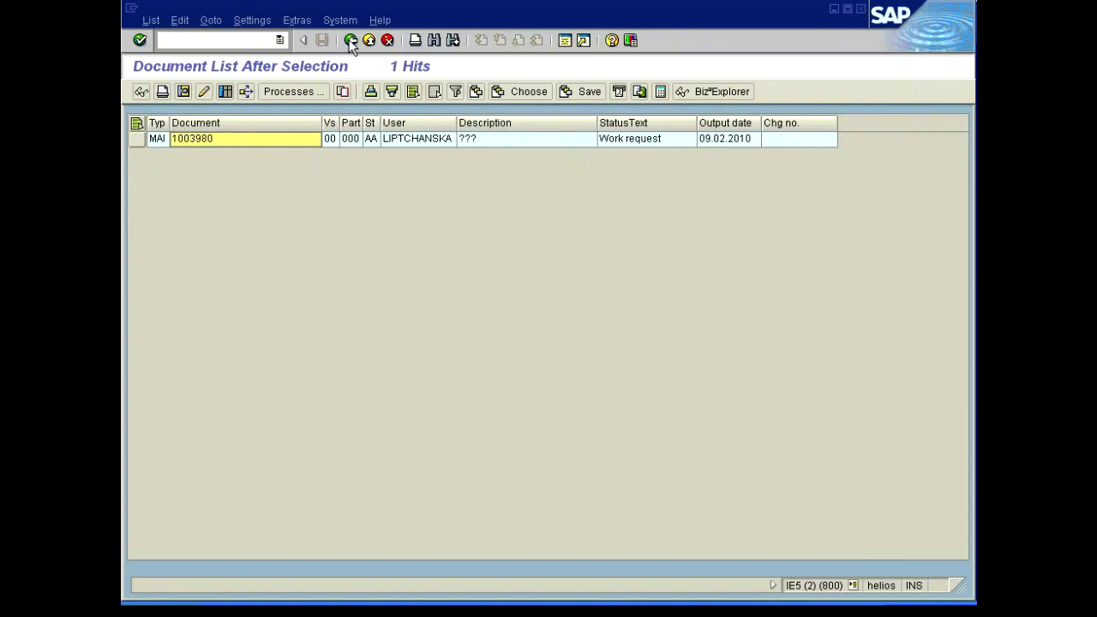
click(351, 41)
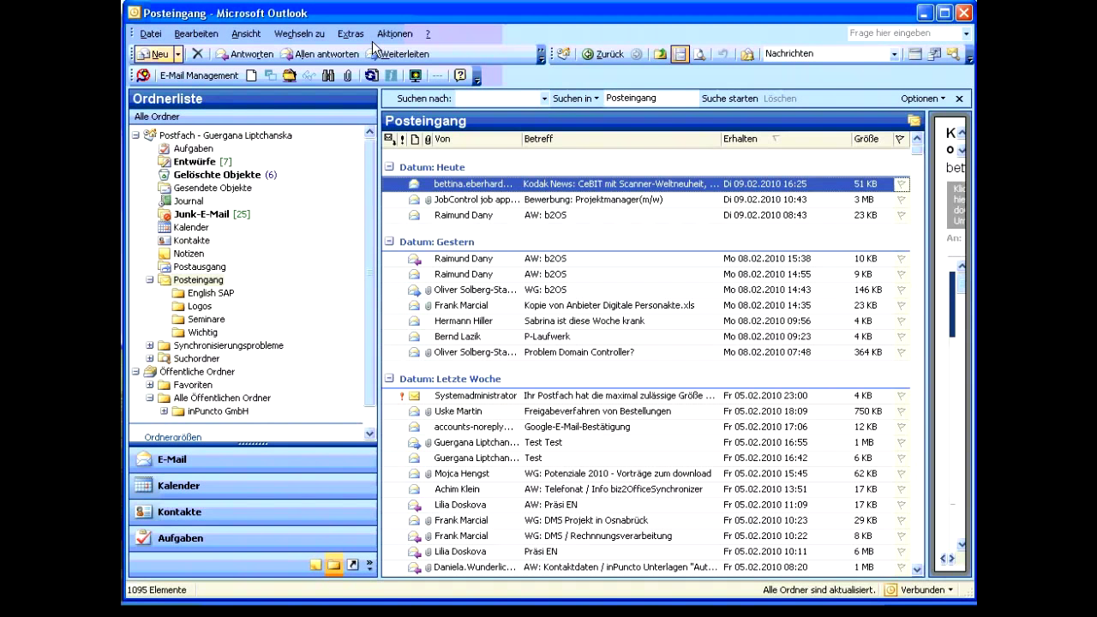
- Create a new e-mail with the subject "inPuncto Germany" and add the sender's own address book entry as recipient
click(153, 53)
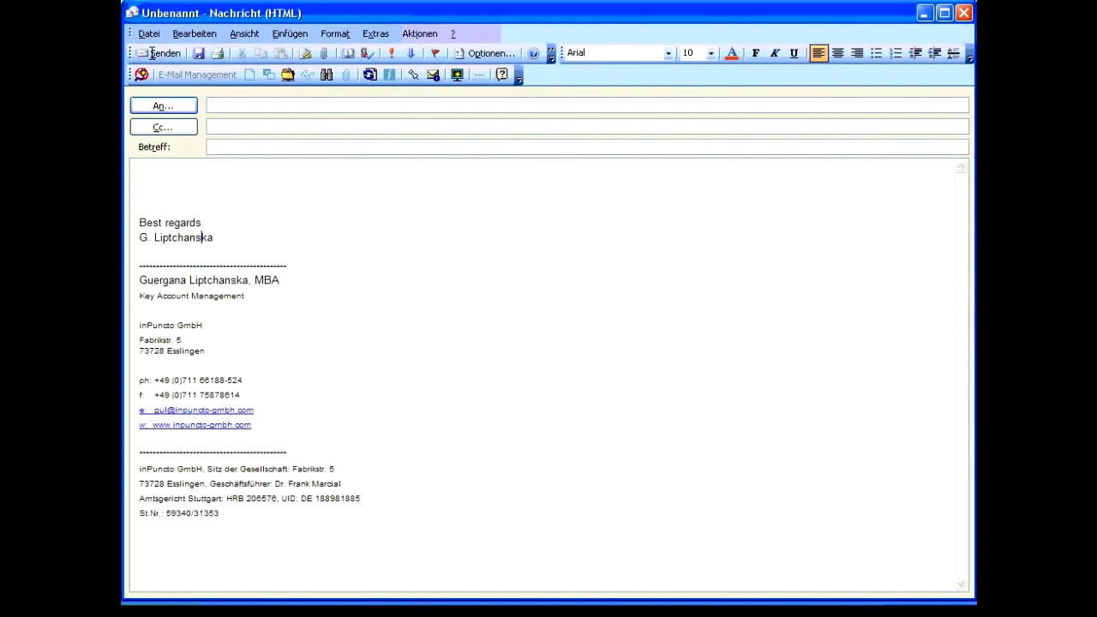
click(213, 146)
text(inPuncto Germany)
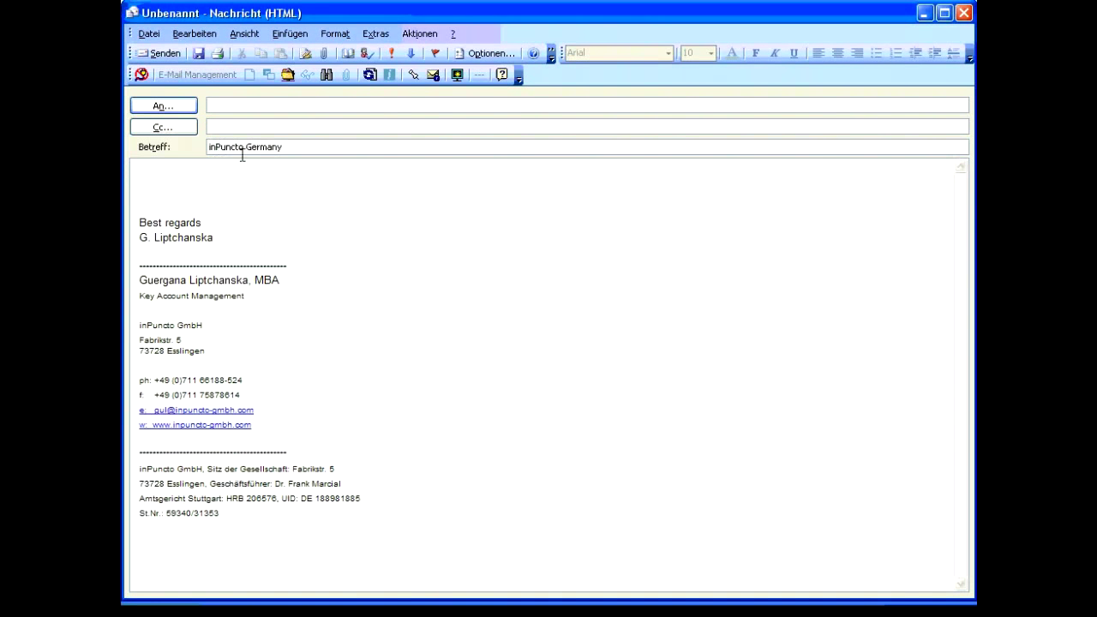
click(190, 106)
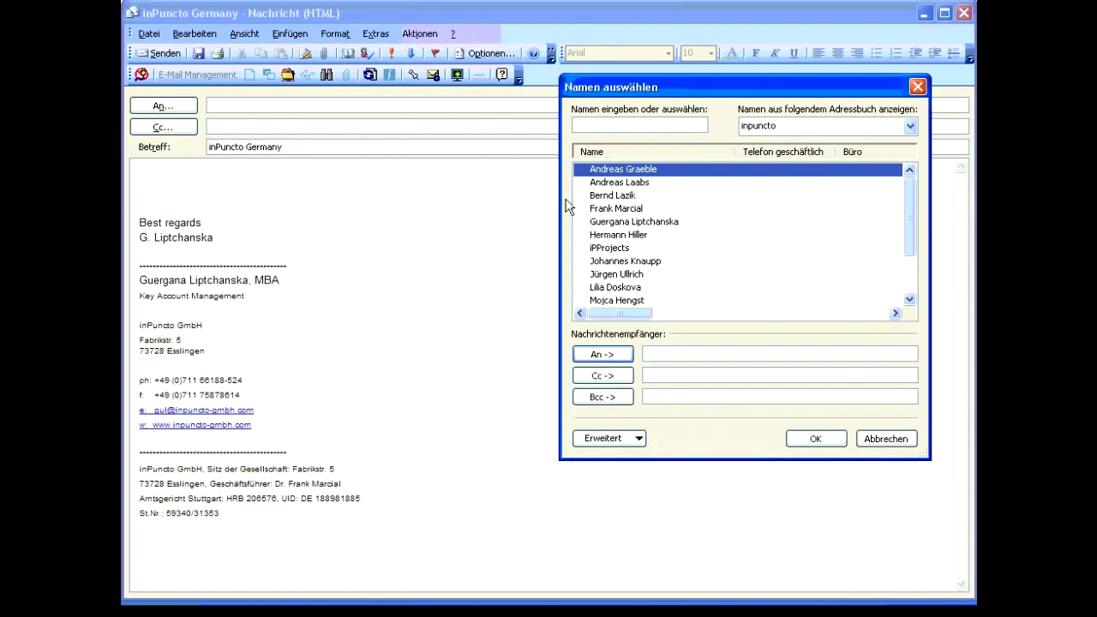
double_click(614, 221)
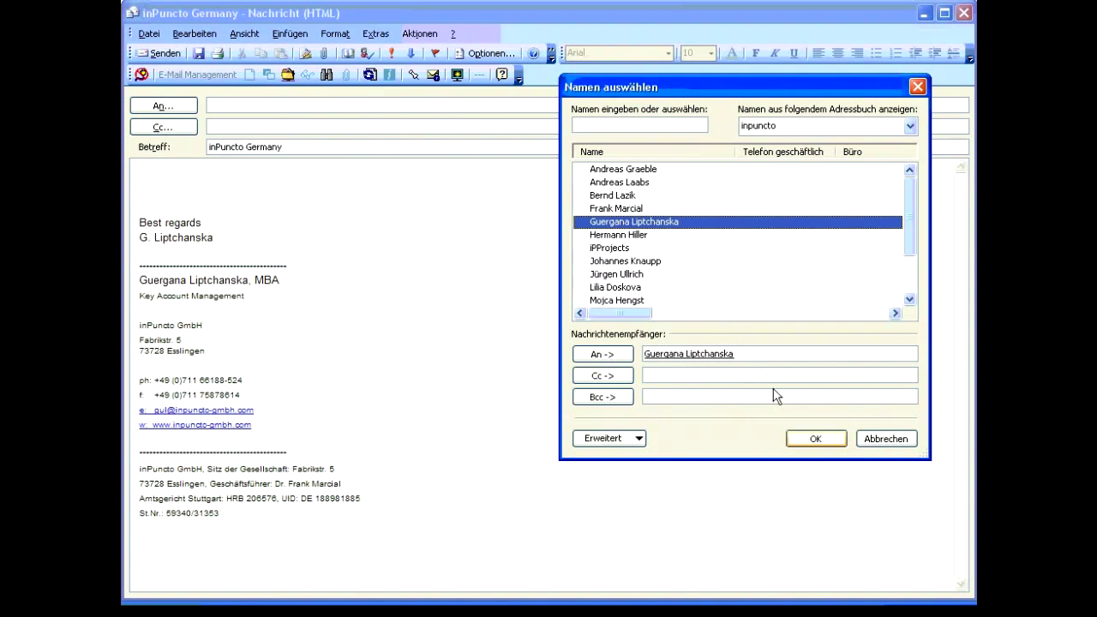
click(807, 438)
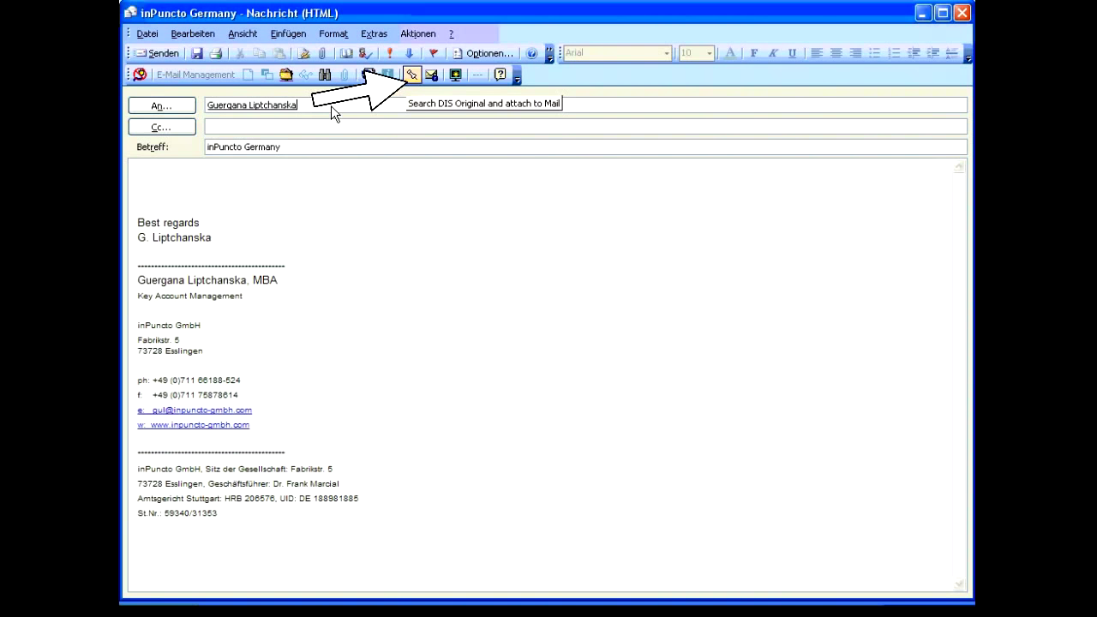
- Search SAP for a DIS original to attach to the mail, using document *3980 and document type MAI
click(409, 79)
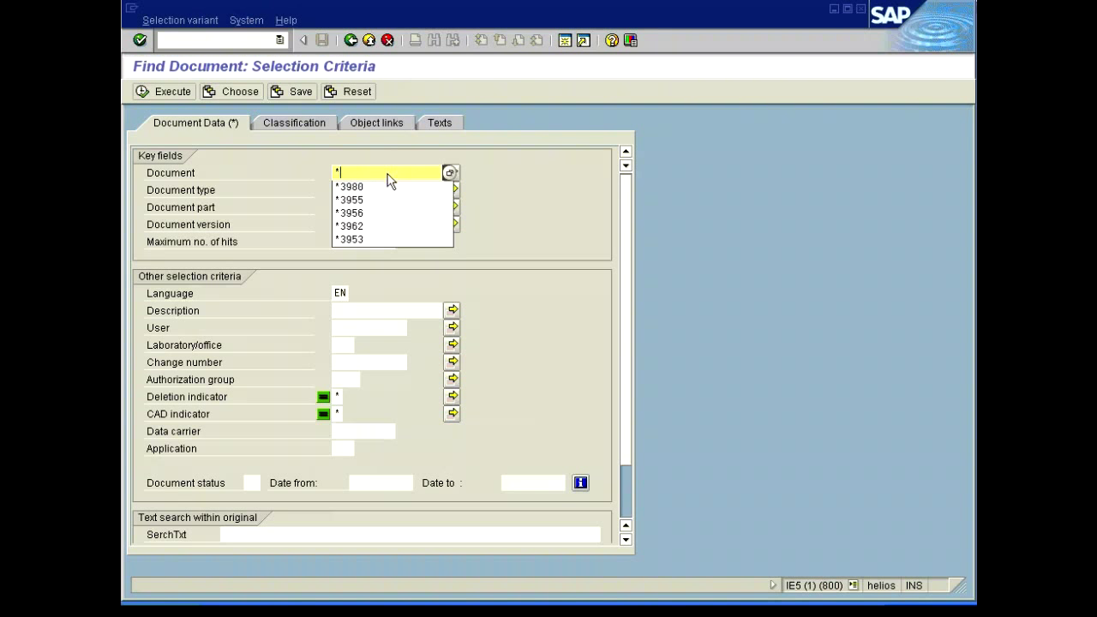
click(378, 187)
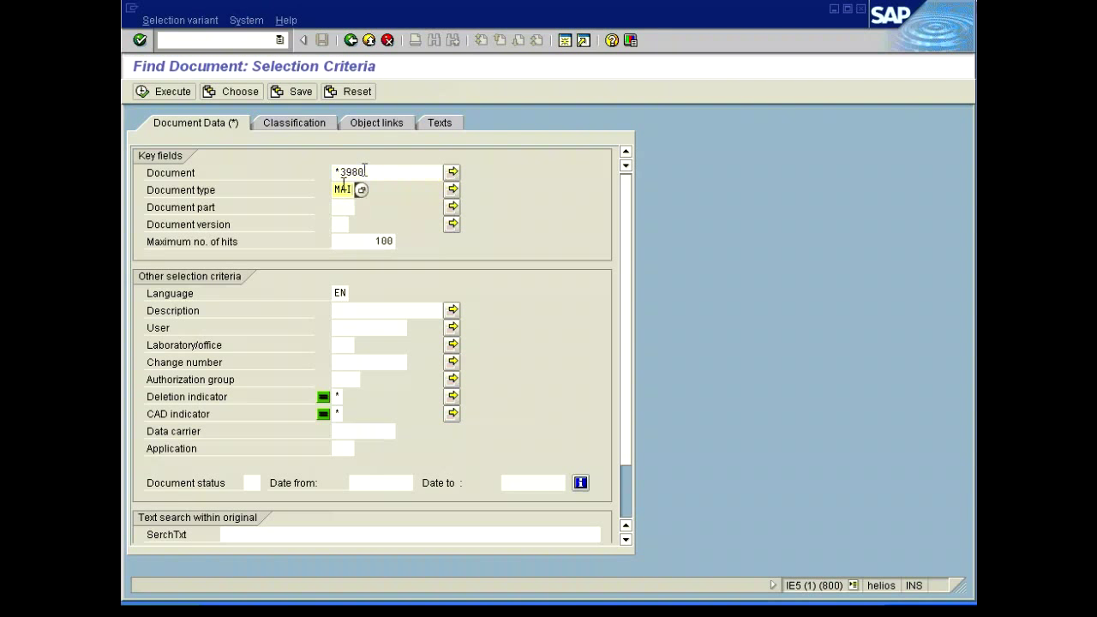
click(335, 208)
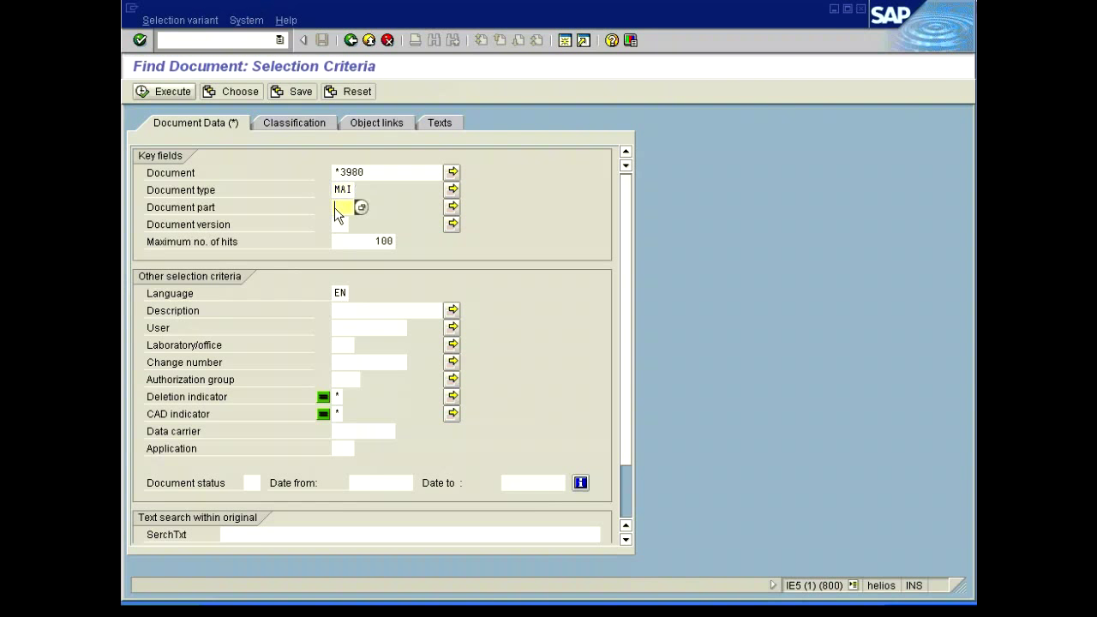
click(164, 91)
- Open the found document's originals, copy the PDF original number 4 into the e-mail, and select the new attachment
double_click(177, 140)
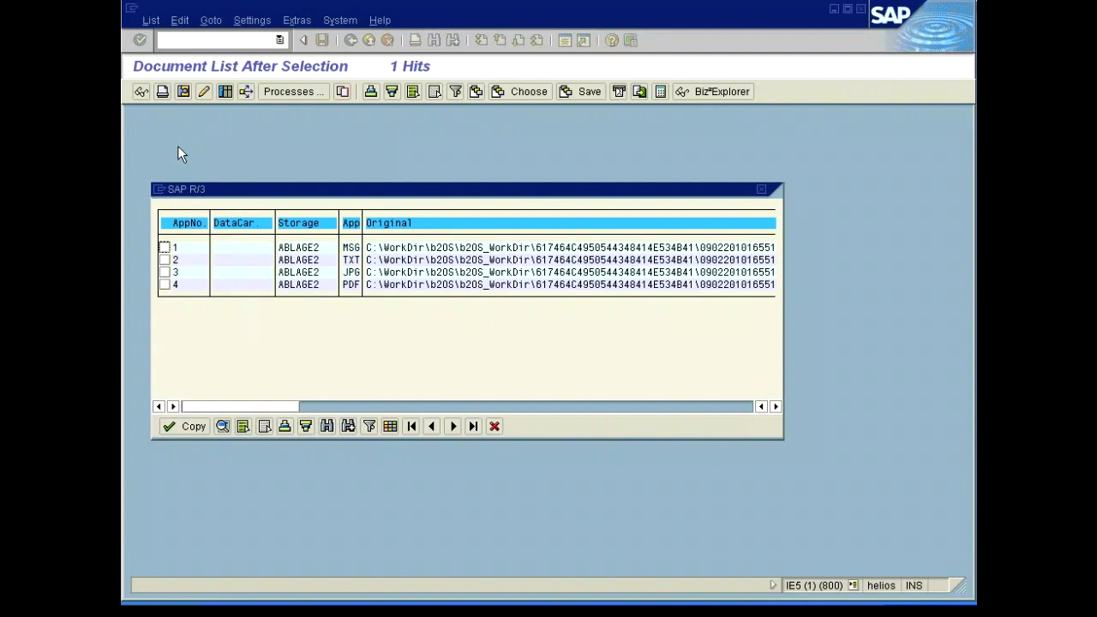
click(164, 285)
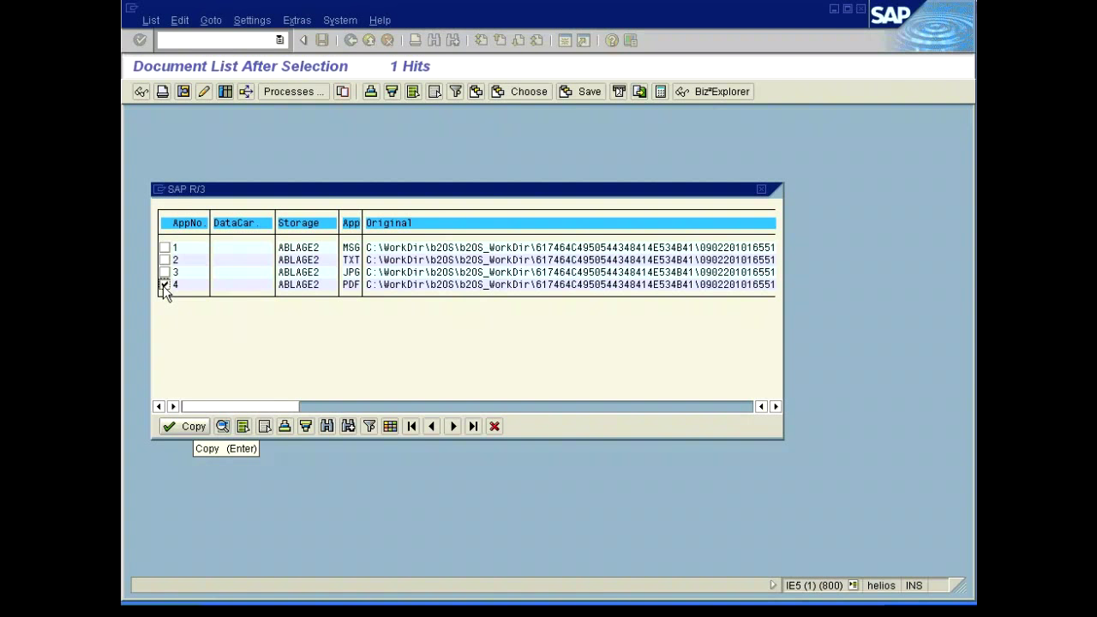
click(185, 420)
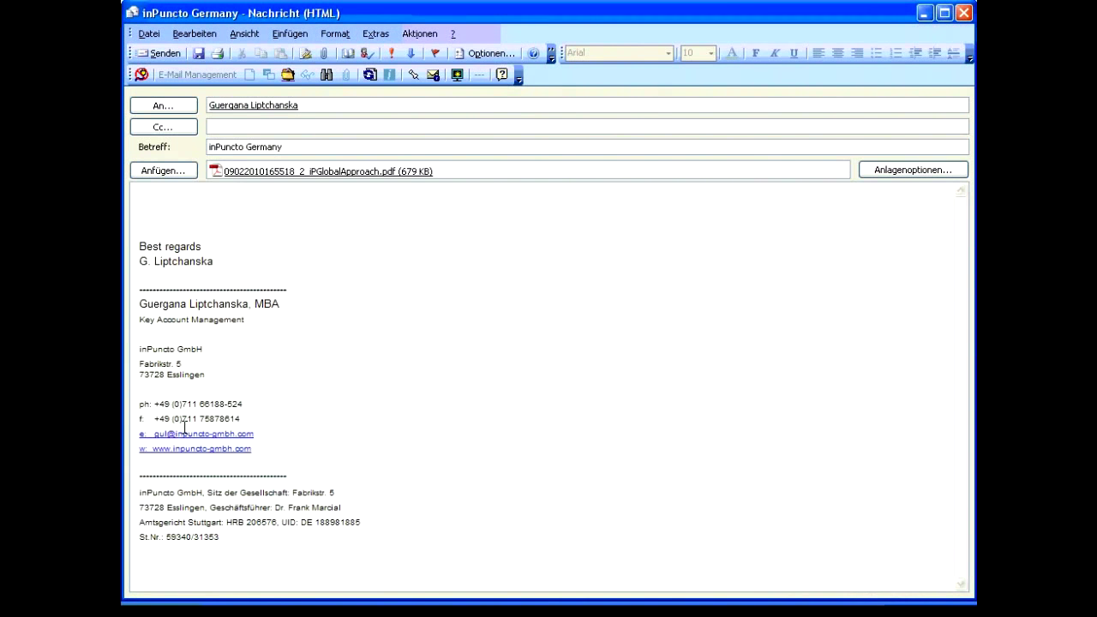
click(334, 171)
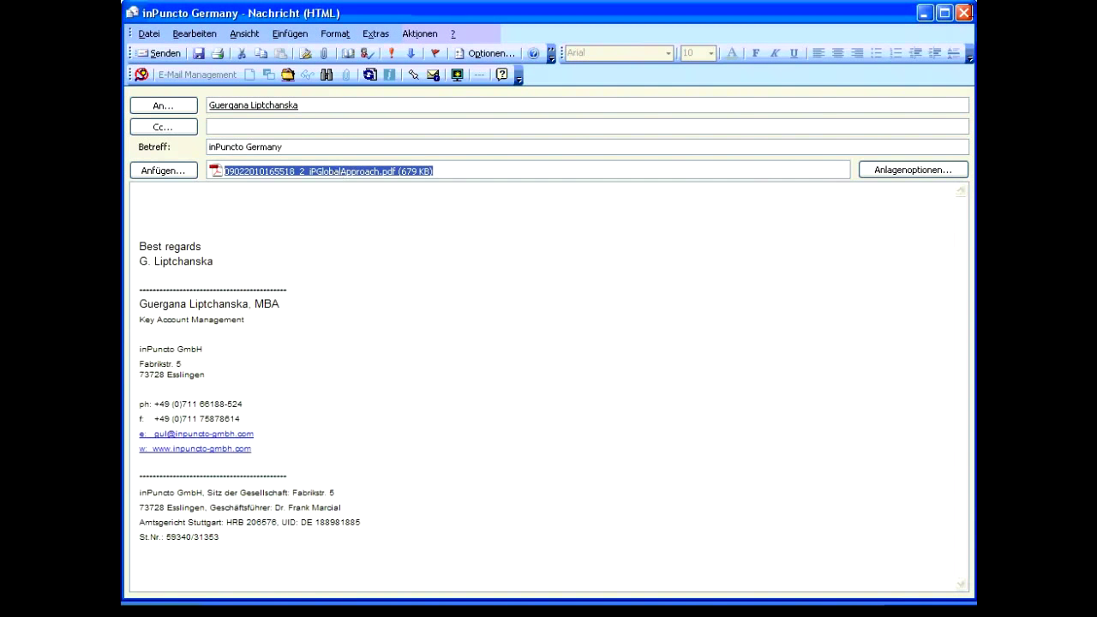